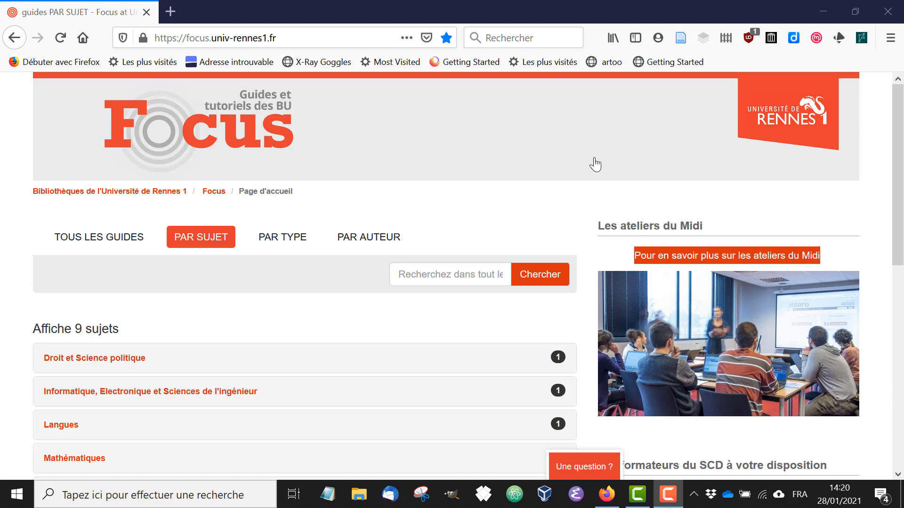
- Scroll through the Focus guides homepage to examine the trainers' profile section
click(901, 156)
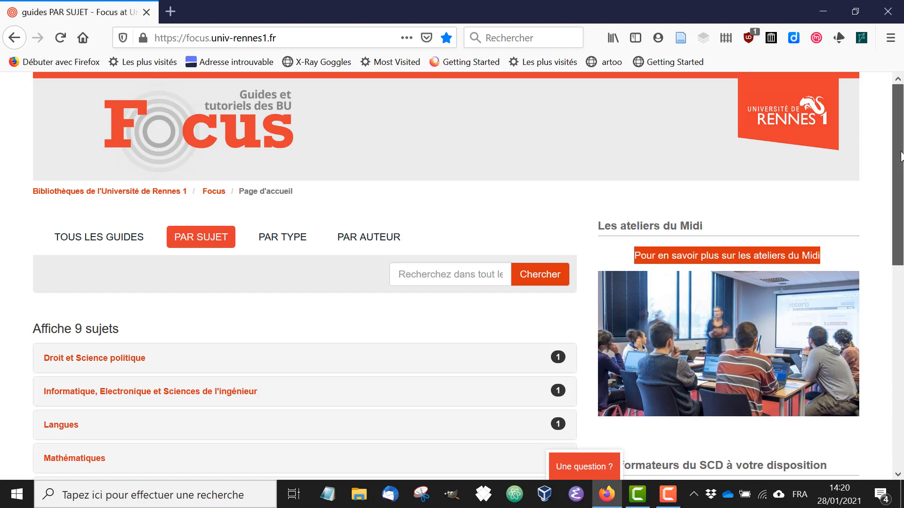
drag(901, 157, 900, 324)
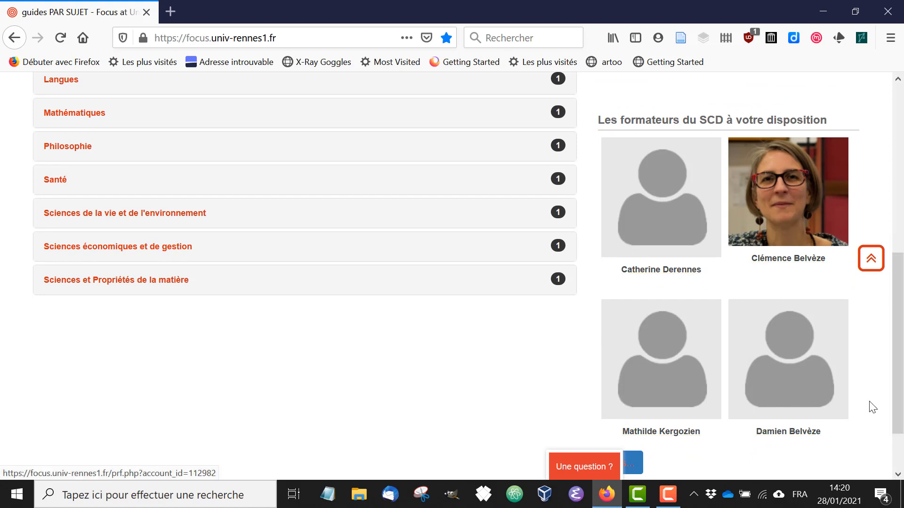
drag(901, 390, 903, 234)
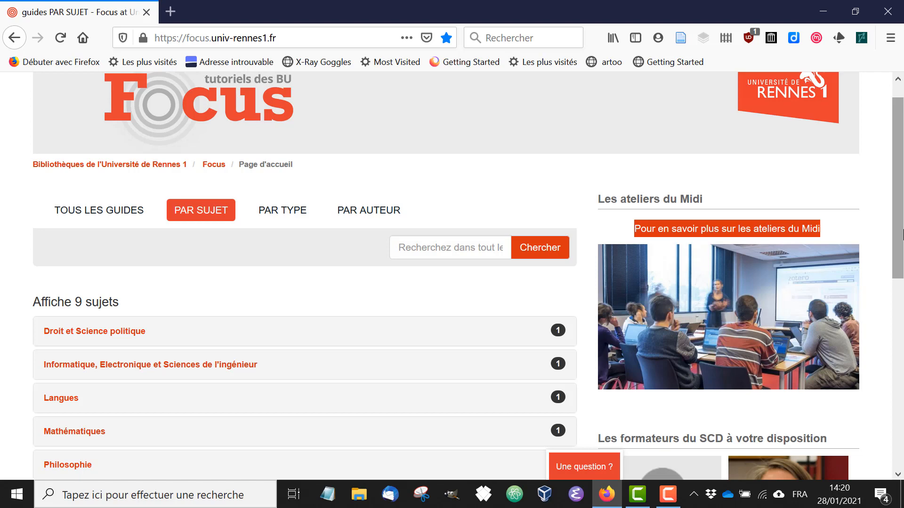
drag(902, 234, 901, 203)
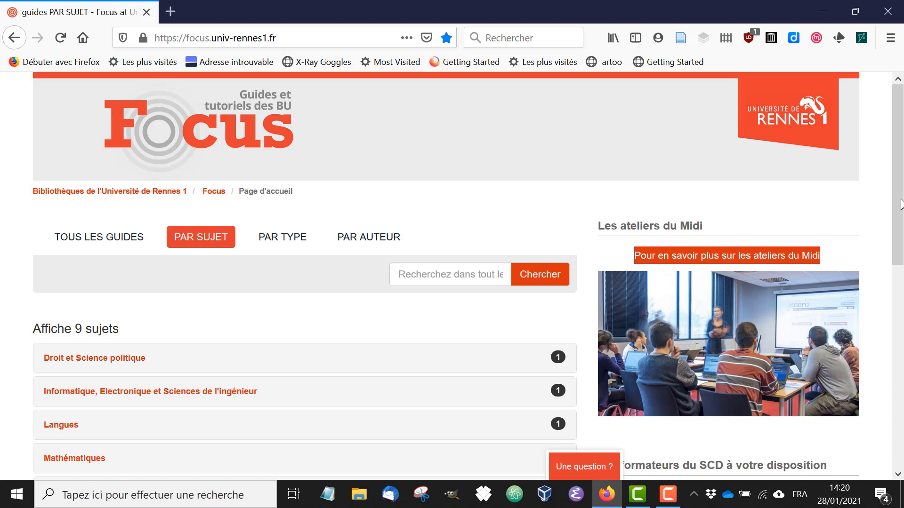
drag(902, 203, 901, 317)
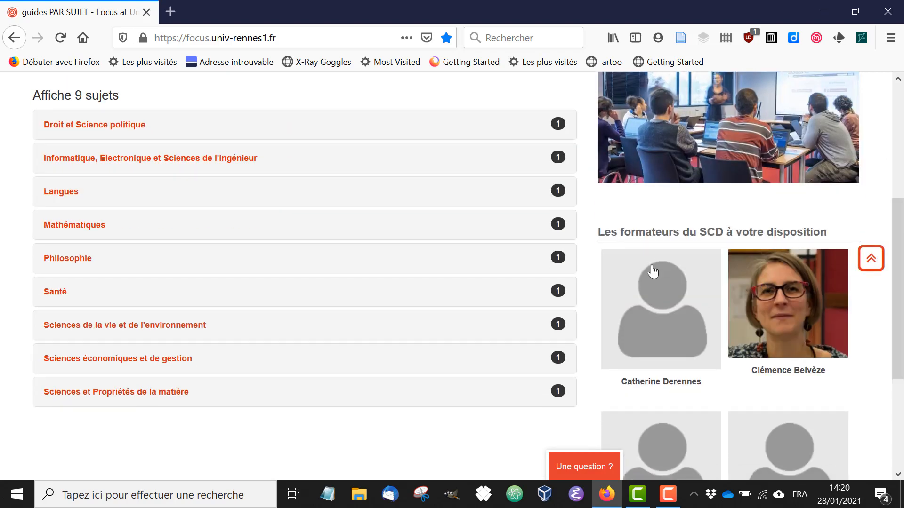
drag(899, 284, 899, 342)
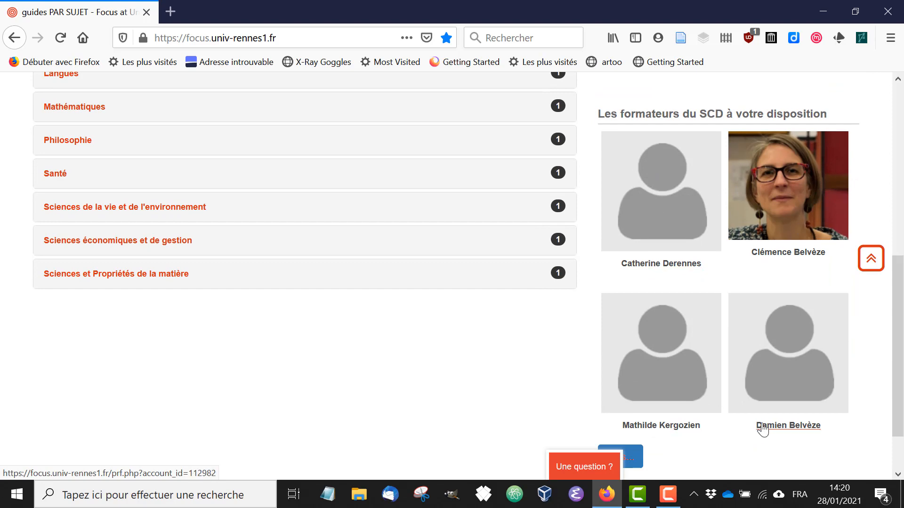
drag(897, 360, 888, 176)
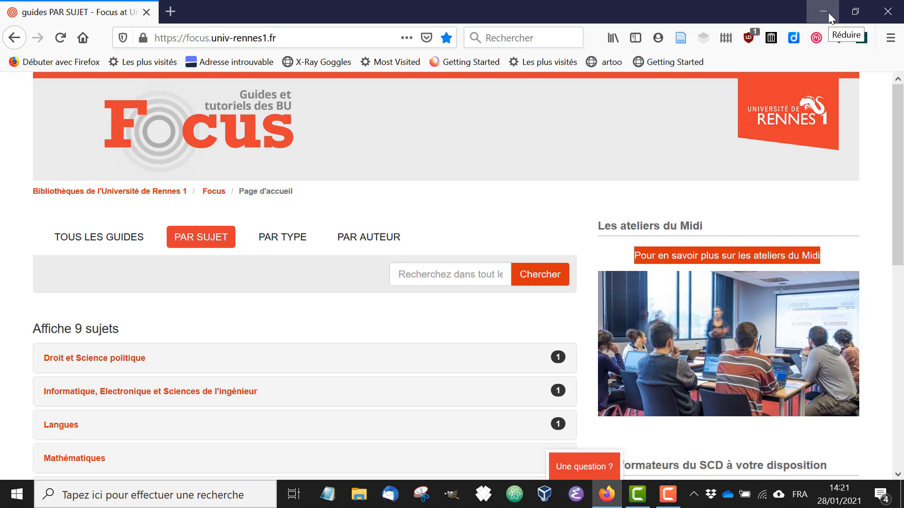
- Switch to GIMP and open the recently used portrait PNG image
click(451, 503)
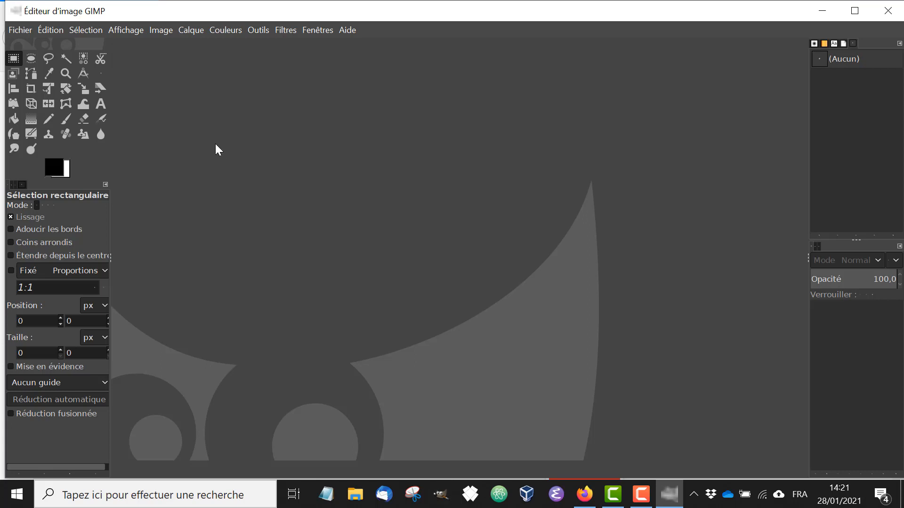
click(24, 29)
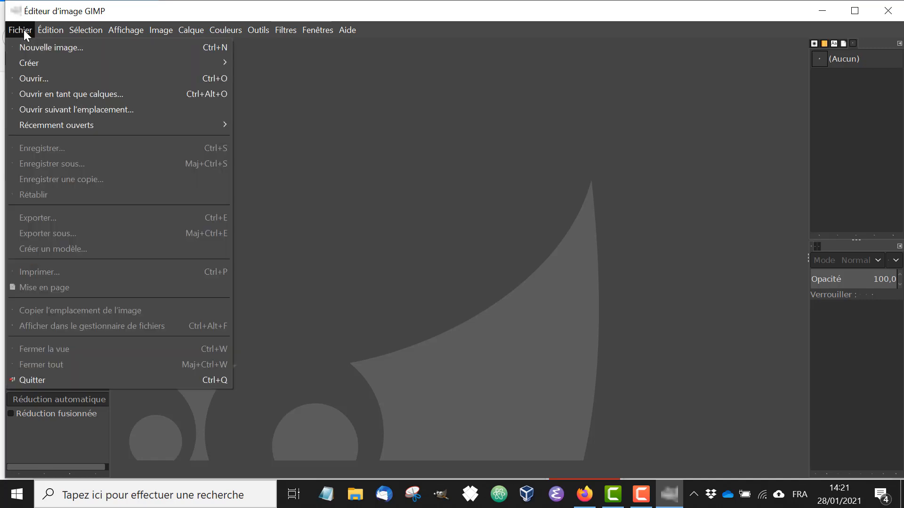
click(37, 81)
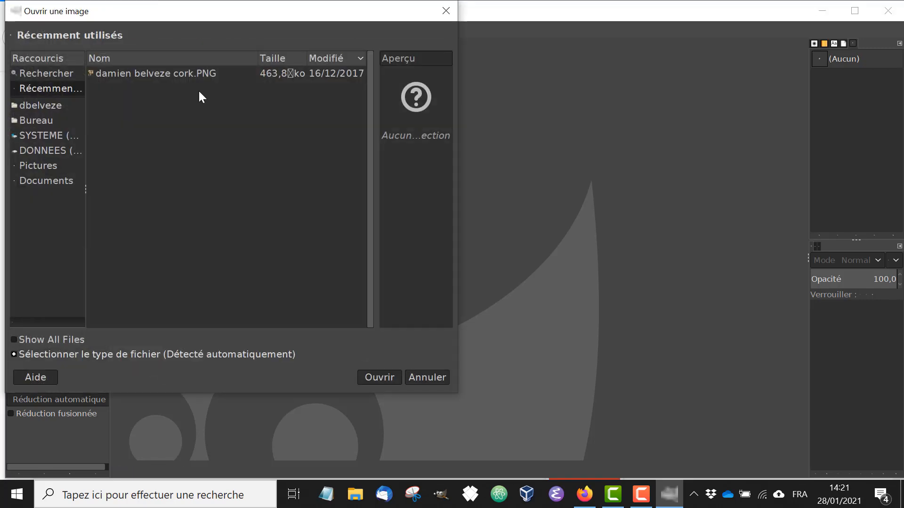
double_click(153, 73)
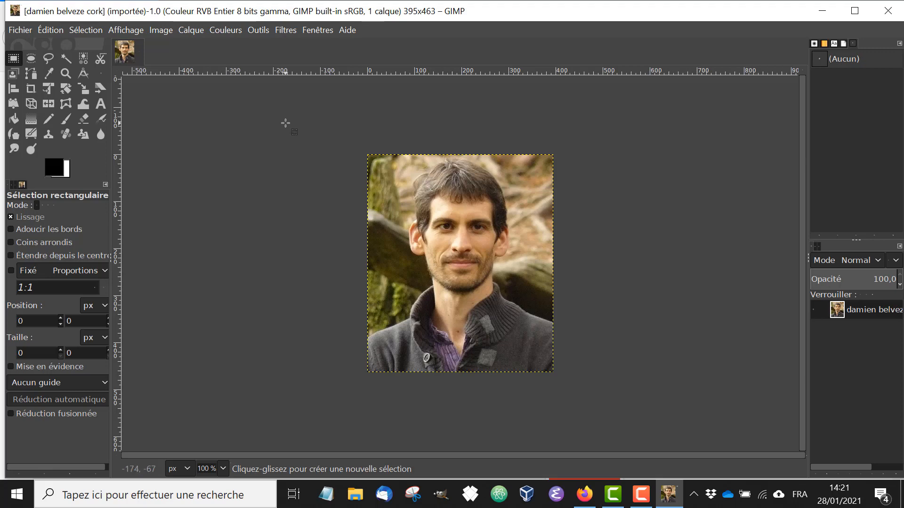
- Draw a rectangular selection about 384 × 337 px around the face and crop the image to it
click(260, 28)
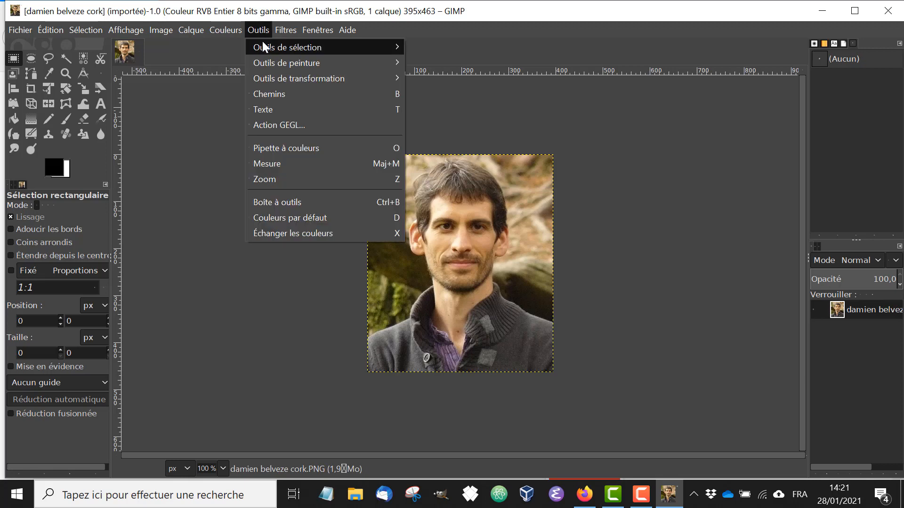
mouse_move(265, 47)
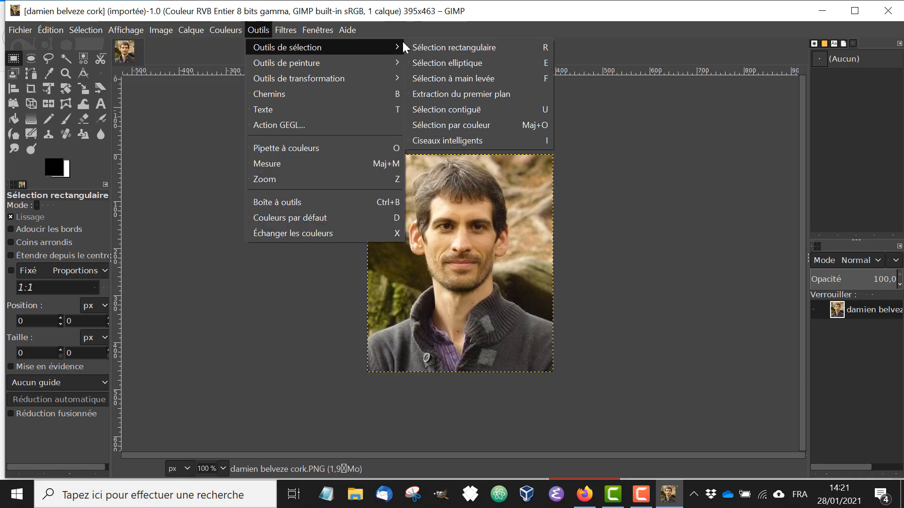
click(454, 45)
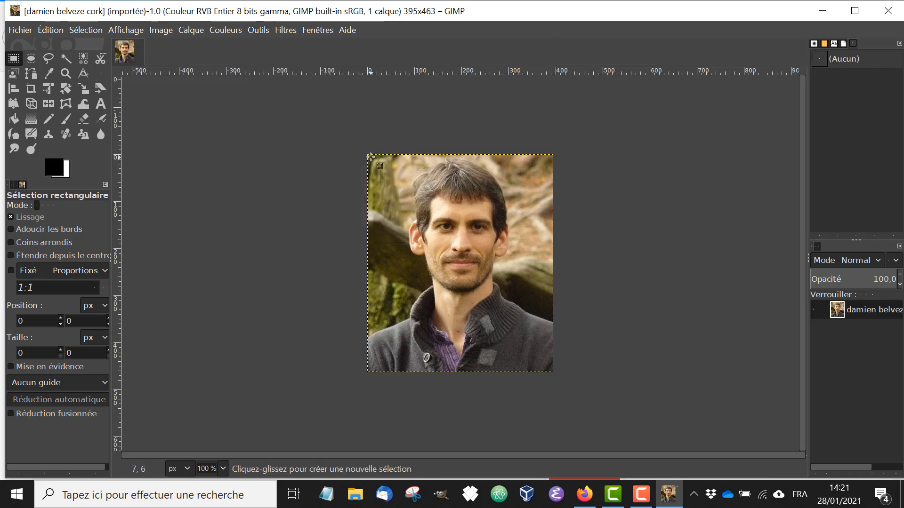
drag(371, 157, 552, 316)
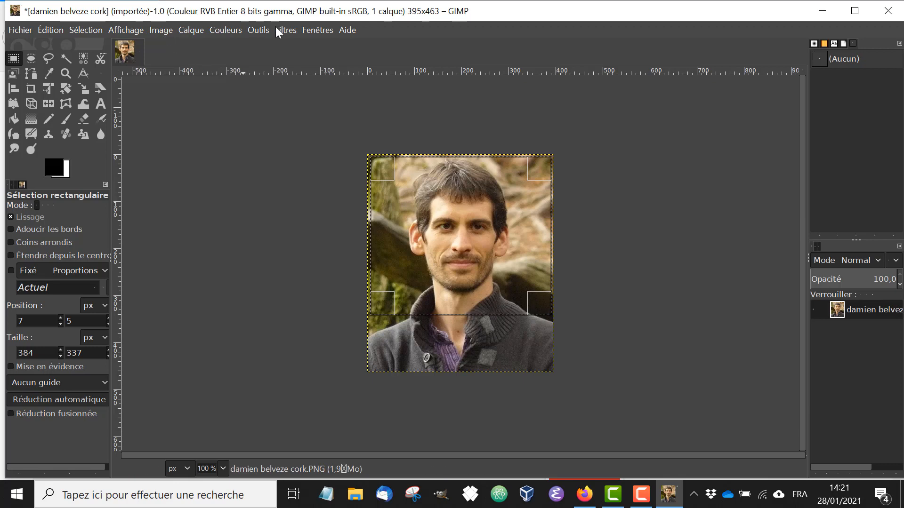
click(160, 31)
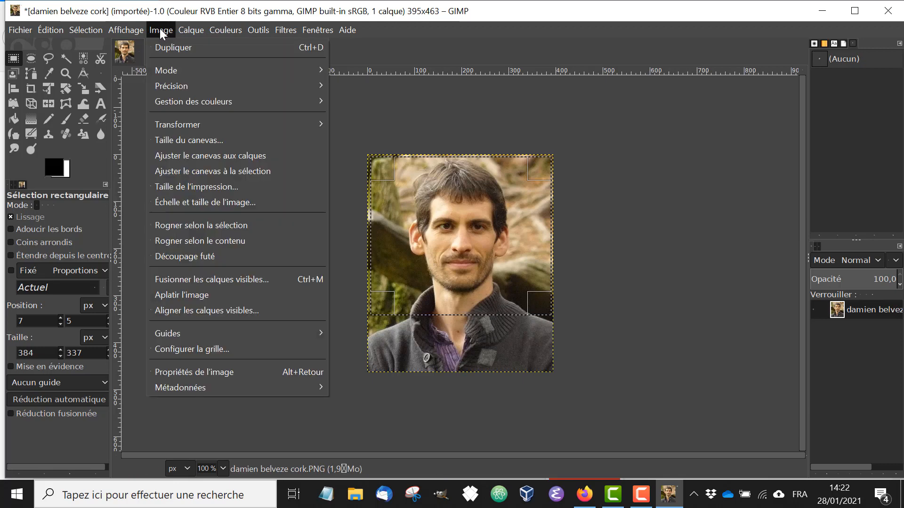
click(208, 224)
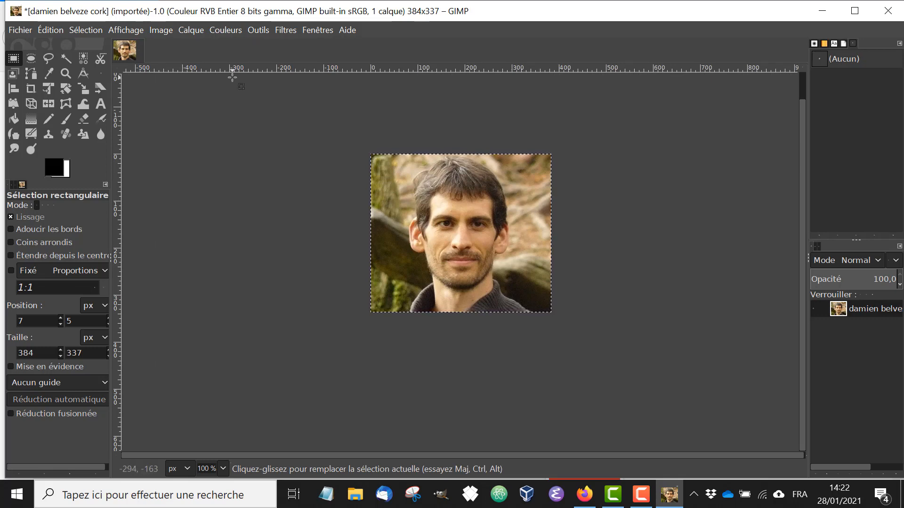
- Scale the image to 230 px wide, keeping proportions at 202 px high
click(168, 29)
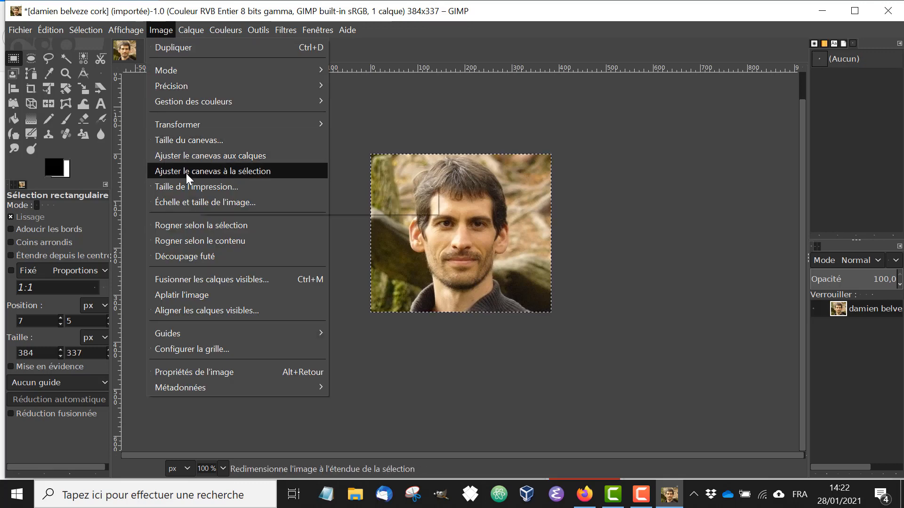
click(237, 203)
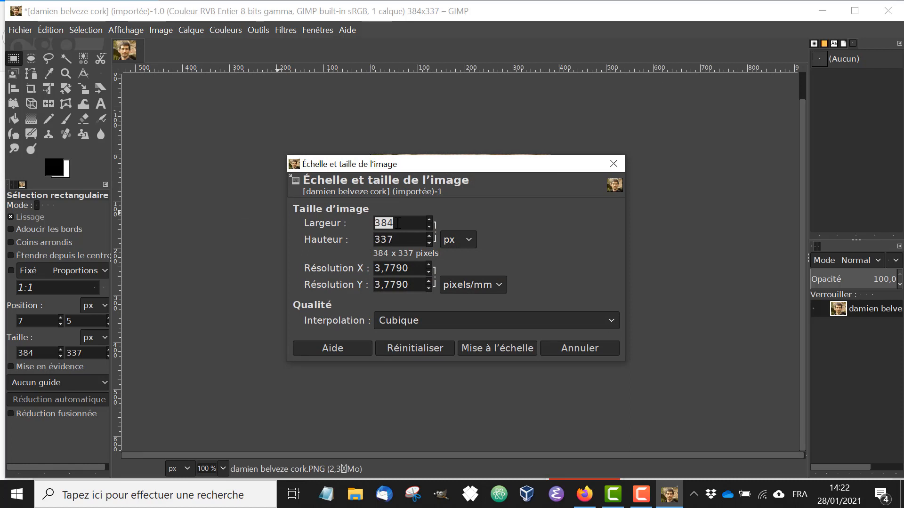
text(2)
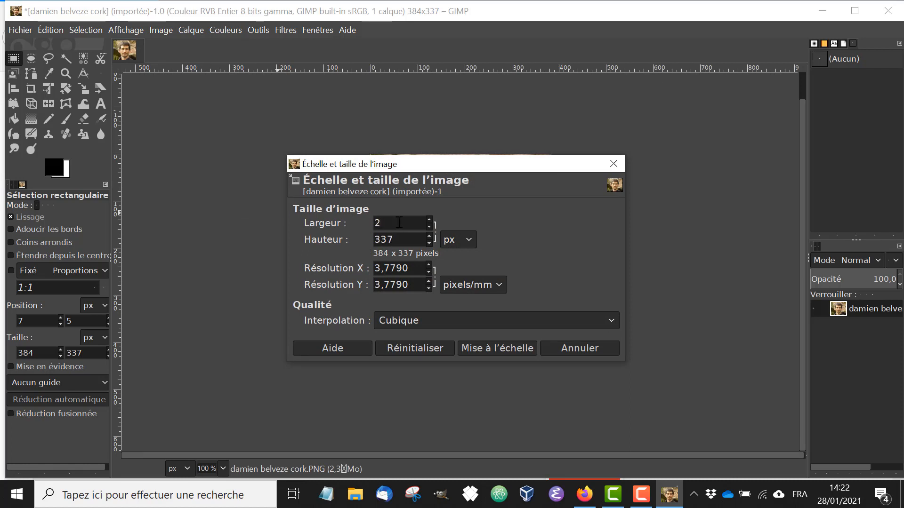
text(30)
click(398, 239)
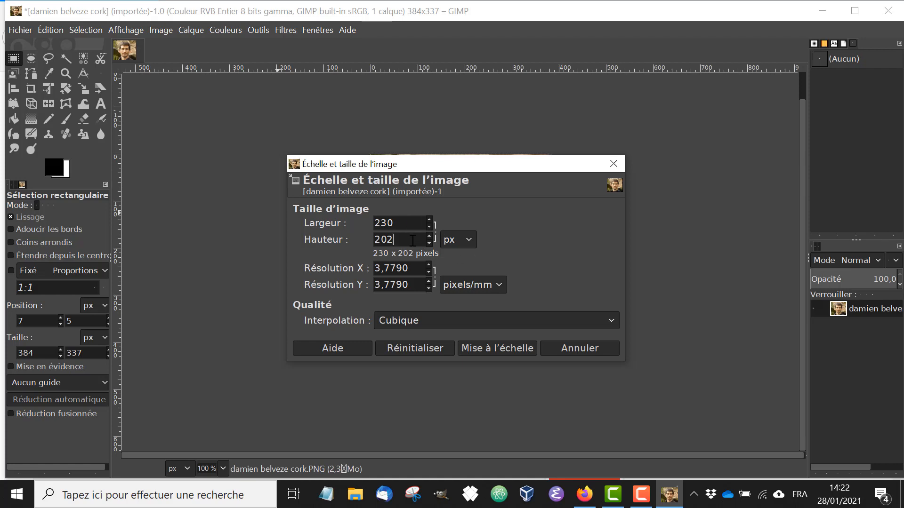
click(507, 349)
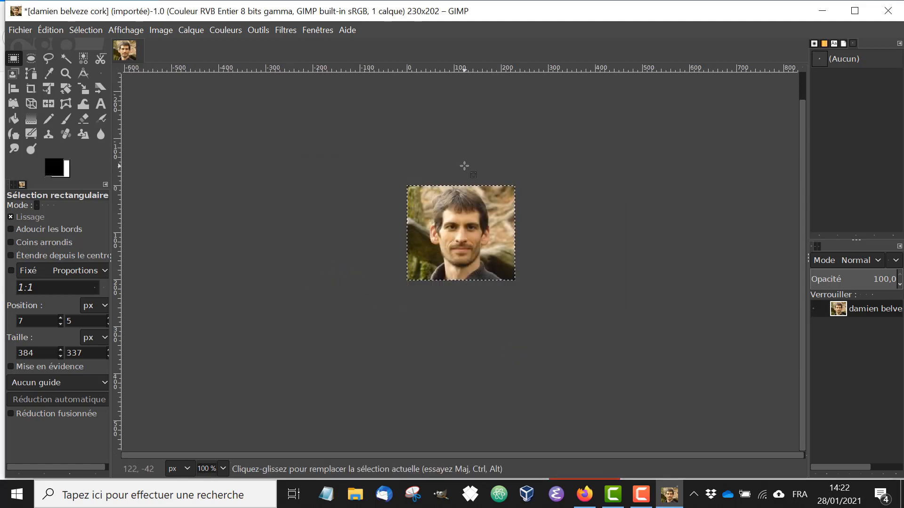
- Export the image as a PNG on the Desktop, appending 2 to the file name
click(23, 29)
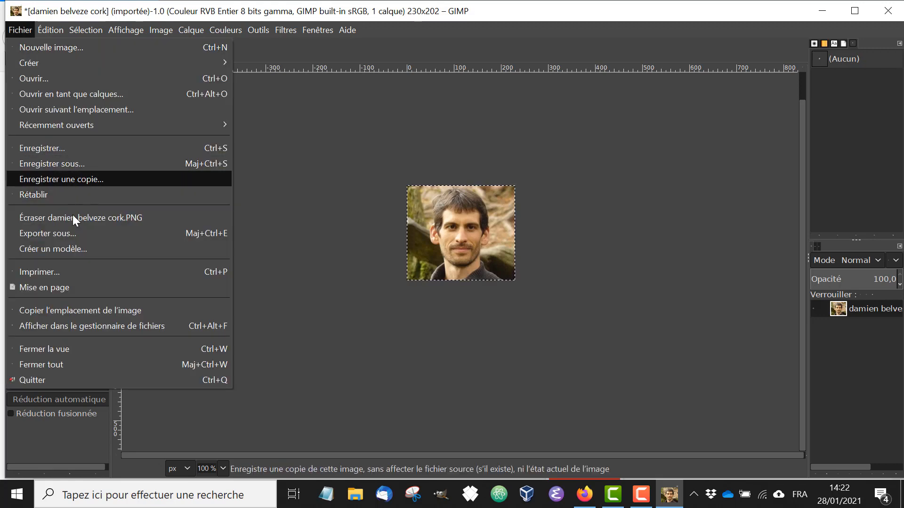
click(72, 234)
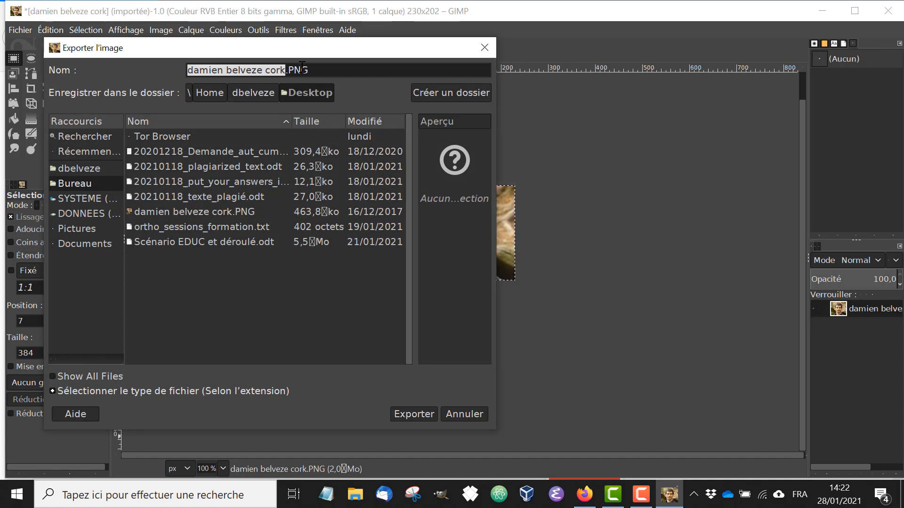
key(Right)
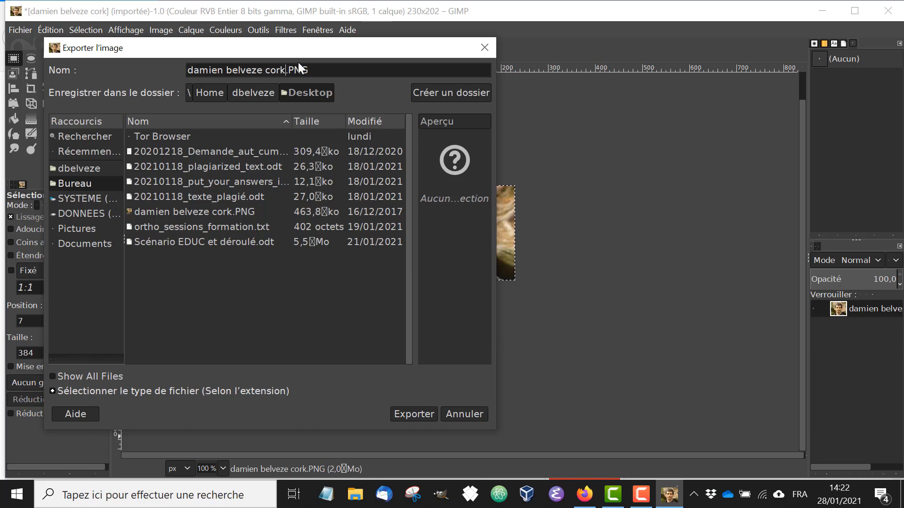
text(2)
click(411, 416)
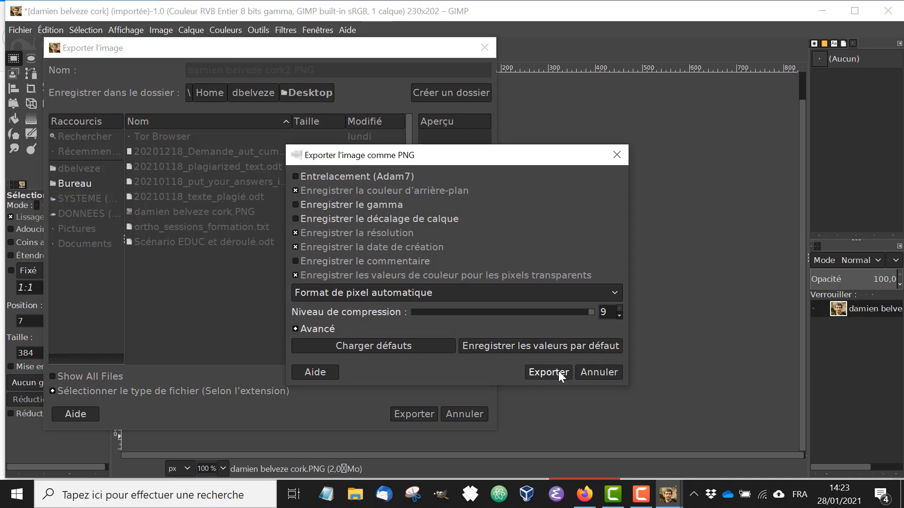
click(548, 372)
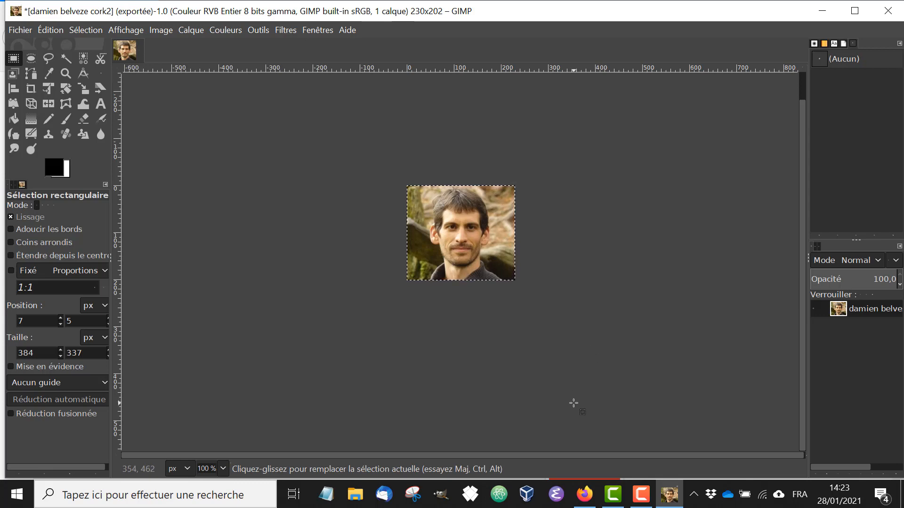
- Return to the browser and open the LibApps login from the Focus page footer
click(586, 500)
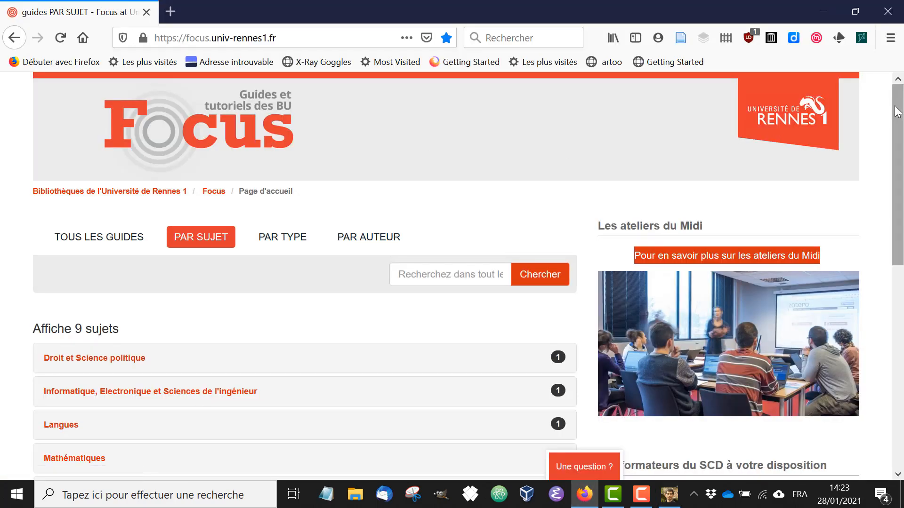
drag(896, 111, 897, 314)
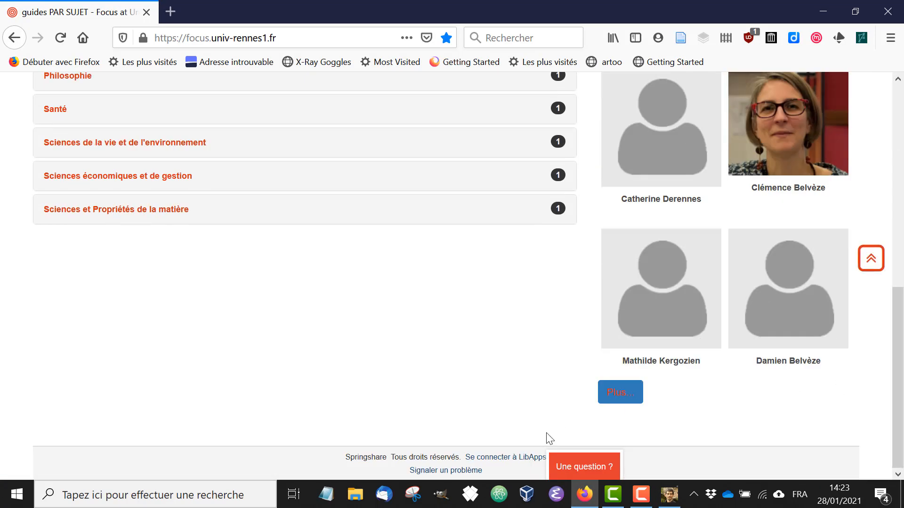
click(501, 459)
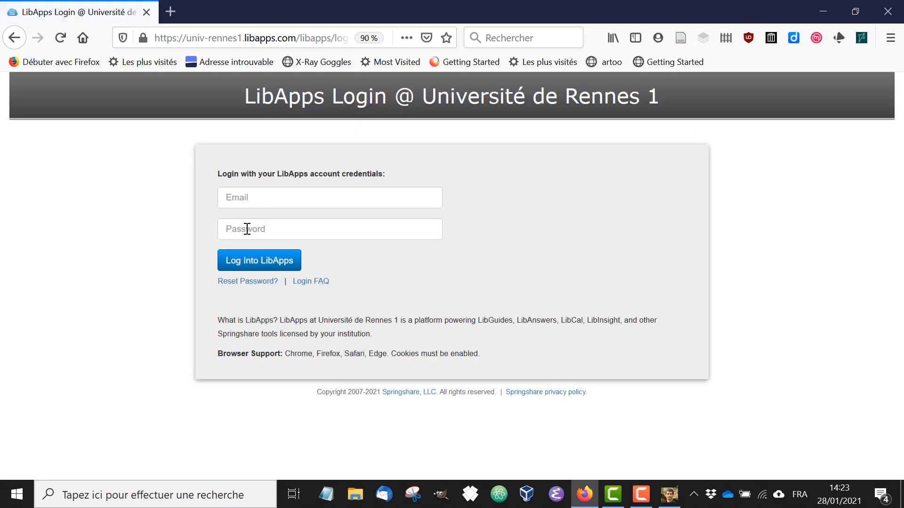
- Log into LibApps with the account e-mail and password
click(263, 204)
click(272, 221)
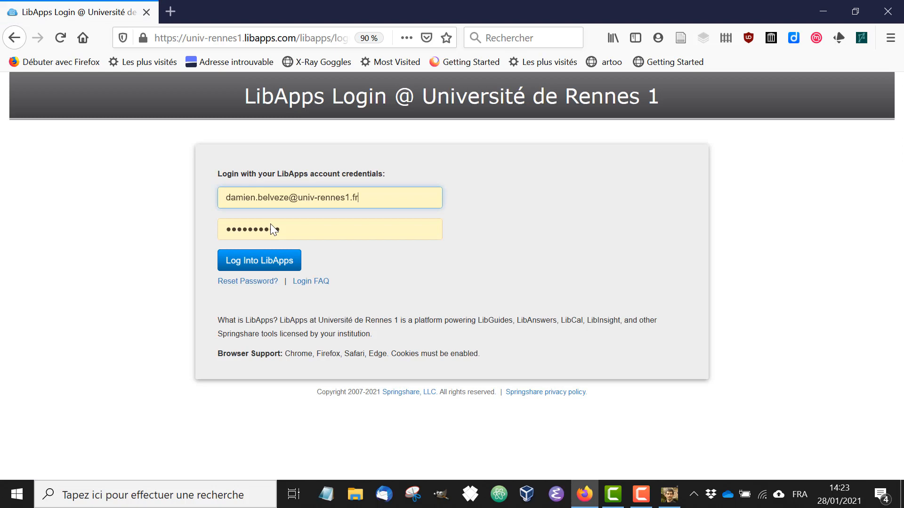
click(262, 263)
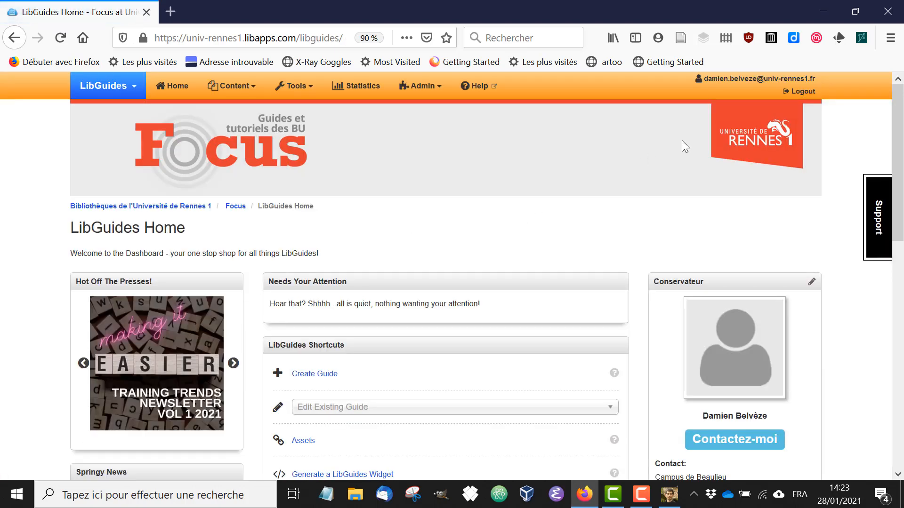
- Open the account page and go to the profile settings
click(757, 81)
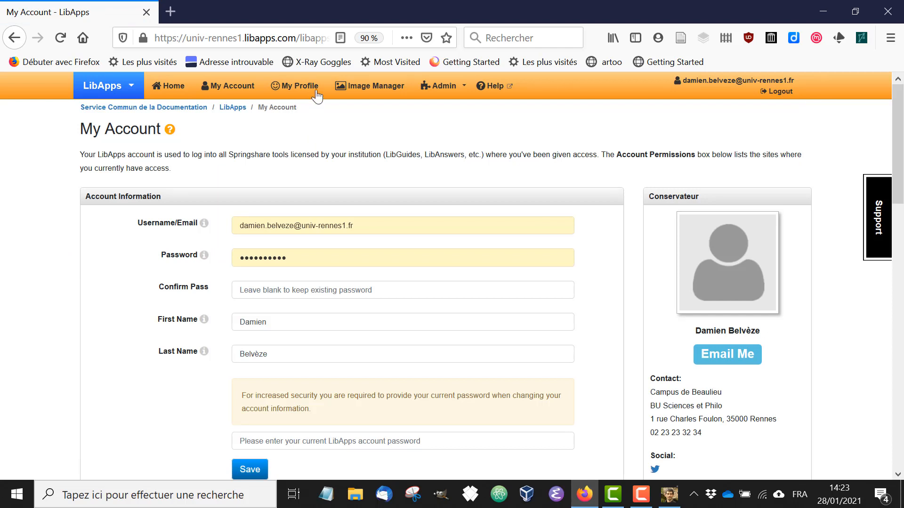
click(289, 89)
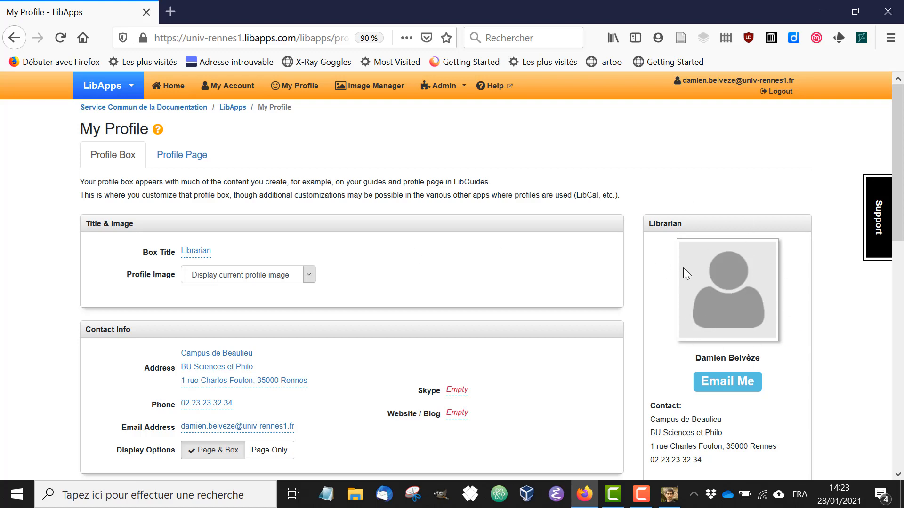
- Upload the exported cropped portrait as the new profile image and review the profile box
click(307, 275)
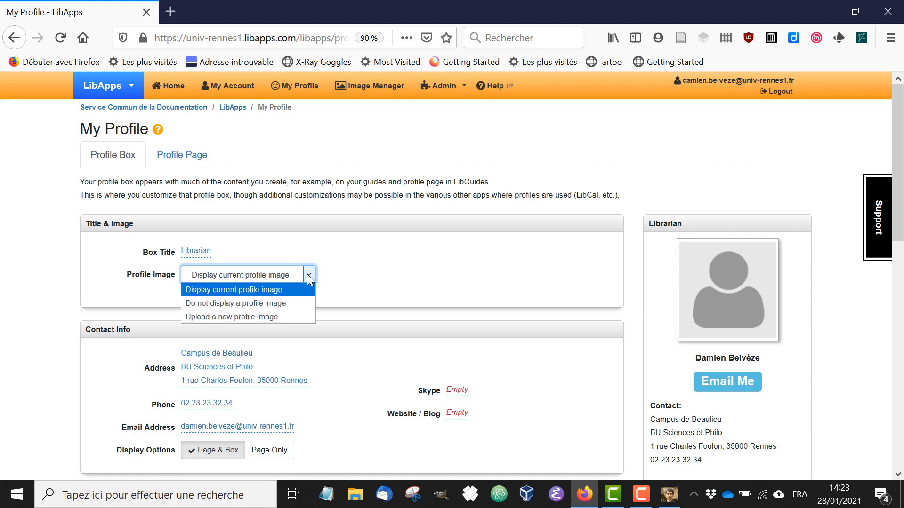
click(270, 317)
click(240, 307)
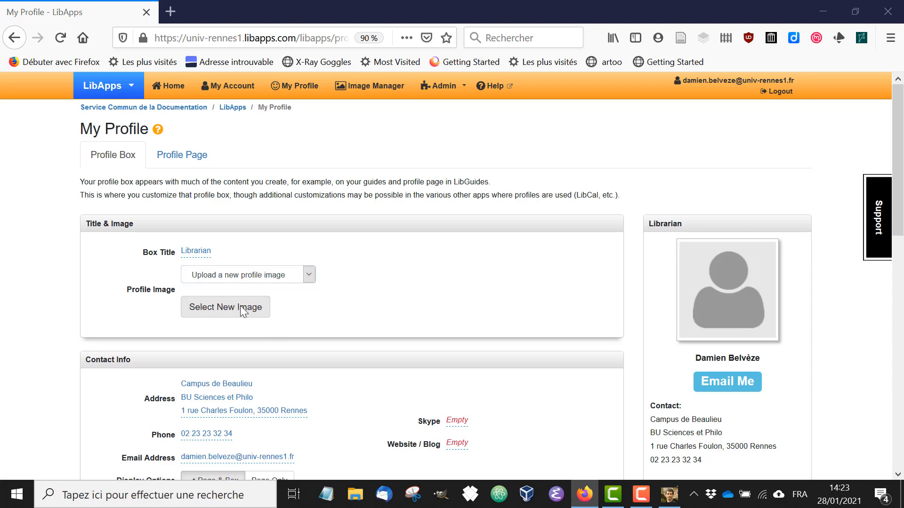
double_click(289, 224)
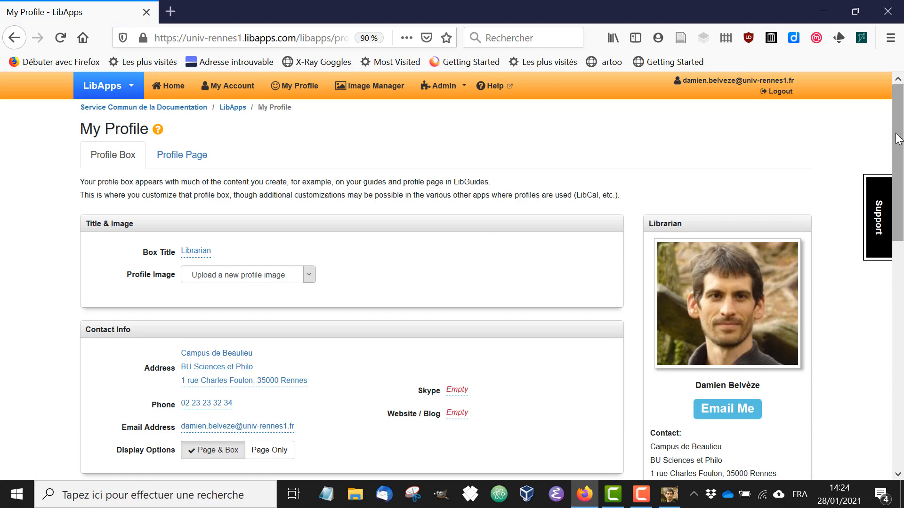
drag(898, 118, 902, 203)
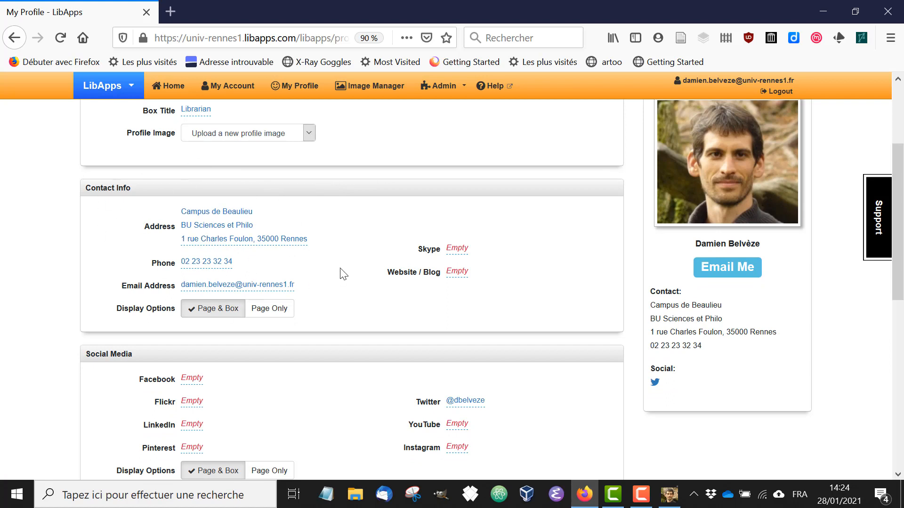
drag(902, 226, 903, 411)
drag(902, 360, 902, 142)
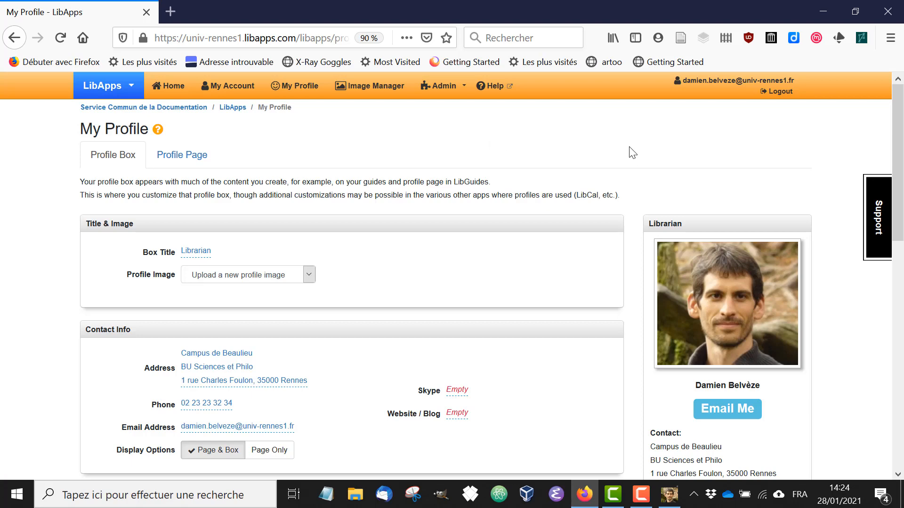
mouse_move(644, 505)
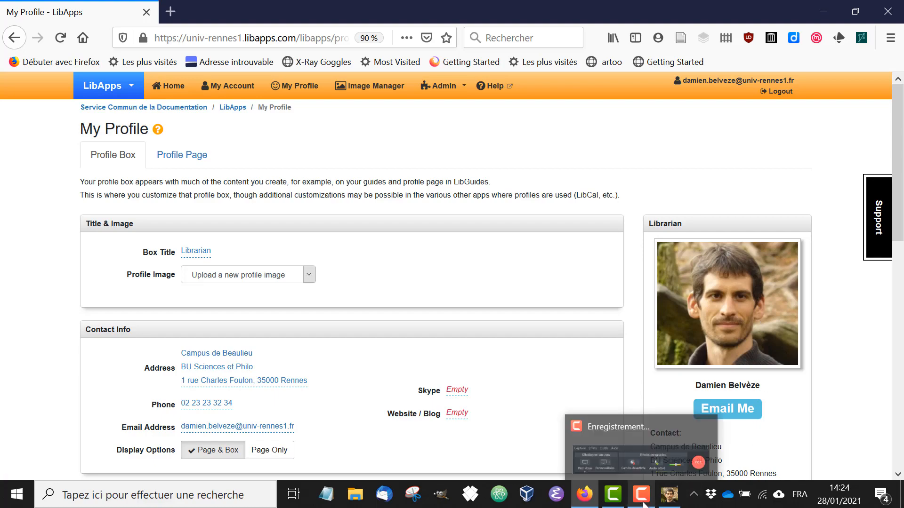